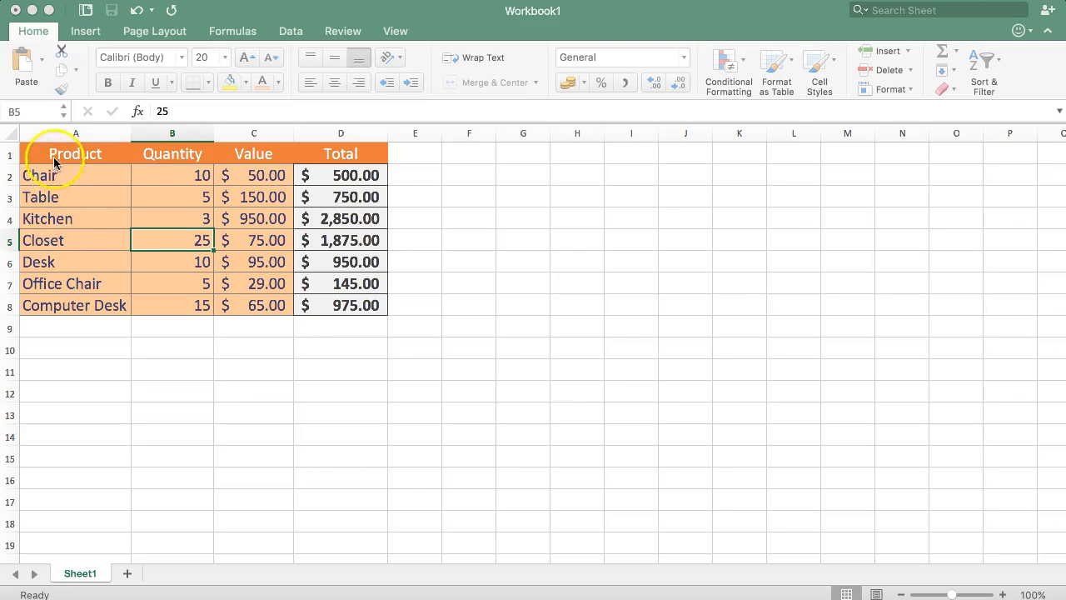
{"action": "left_click", "coordinate": [187, 200]}
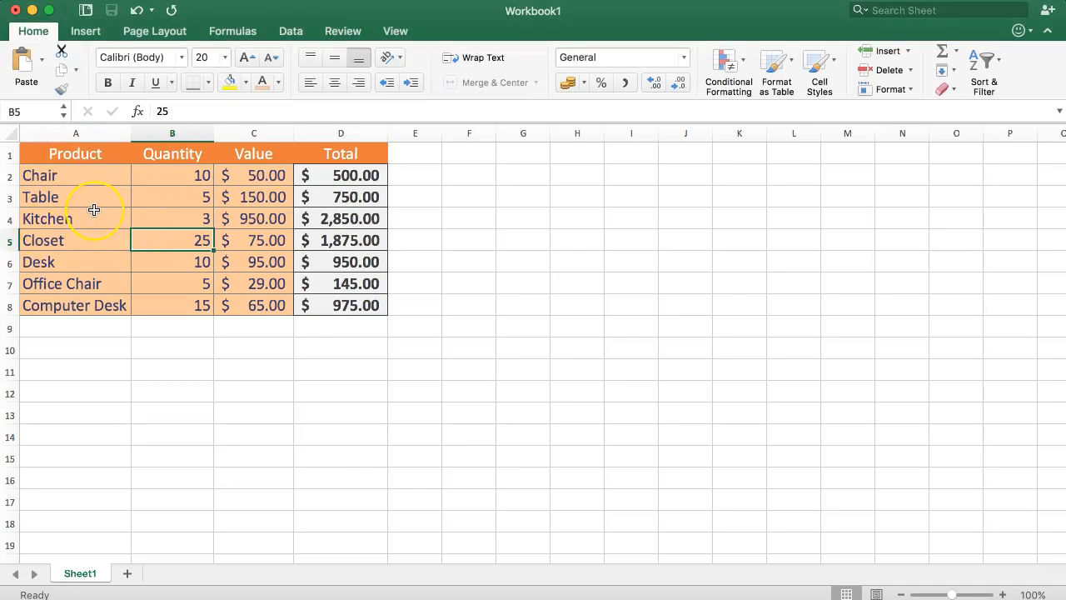
{"action": "left_click_drag", "start_coordinate": [53, 174], "coordinate": [365, 307]}
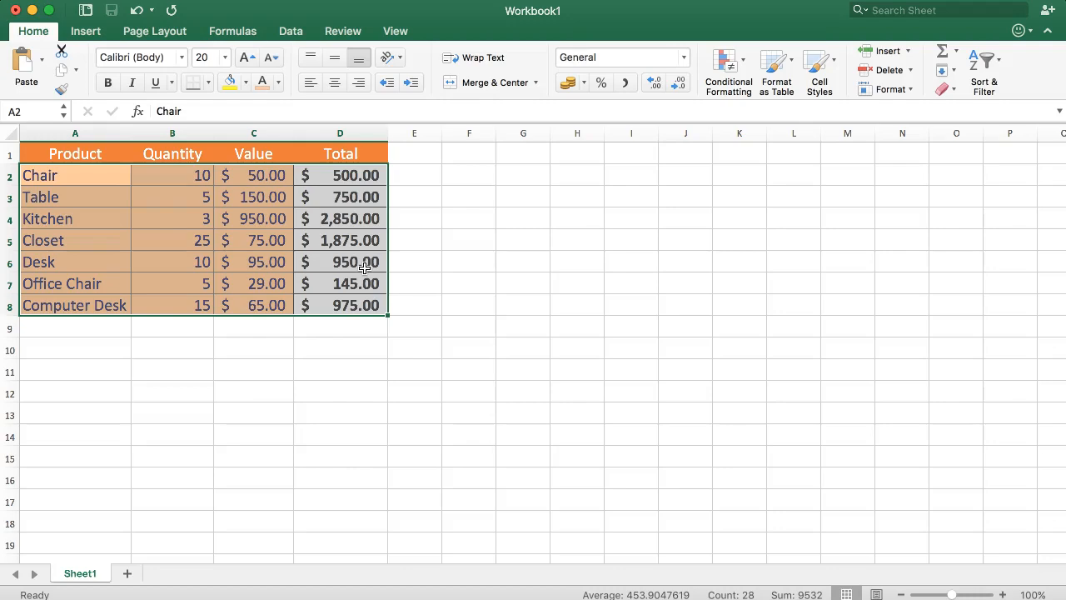
{"action": "left_click", "coordinate": [73, 188]}
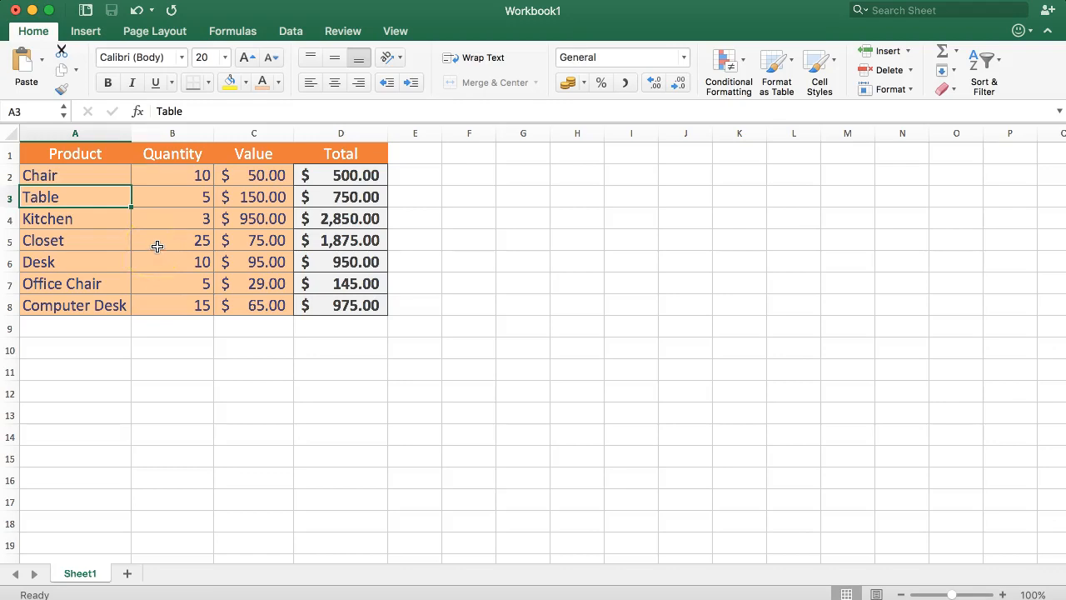
{"action": "left_click_drag", "start_coordinate": [187, 176], "coordinate": [201, 303]}
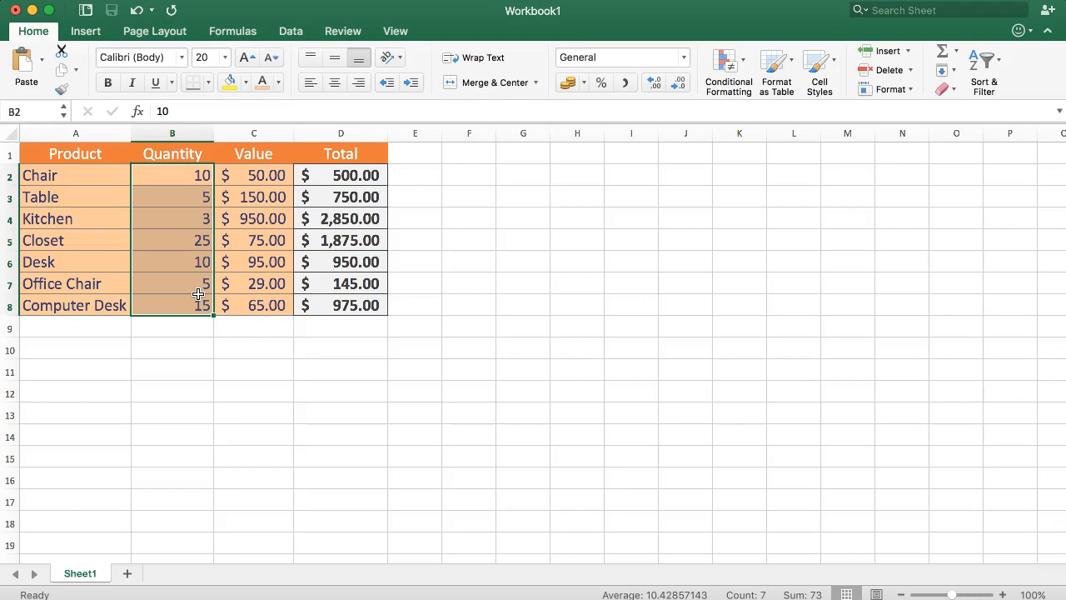
{"action": "left_click", "coordinate": [139, 217]}
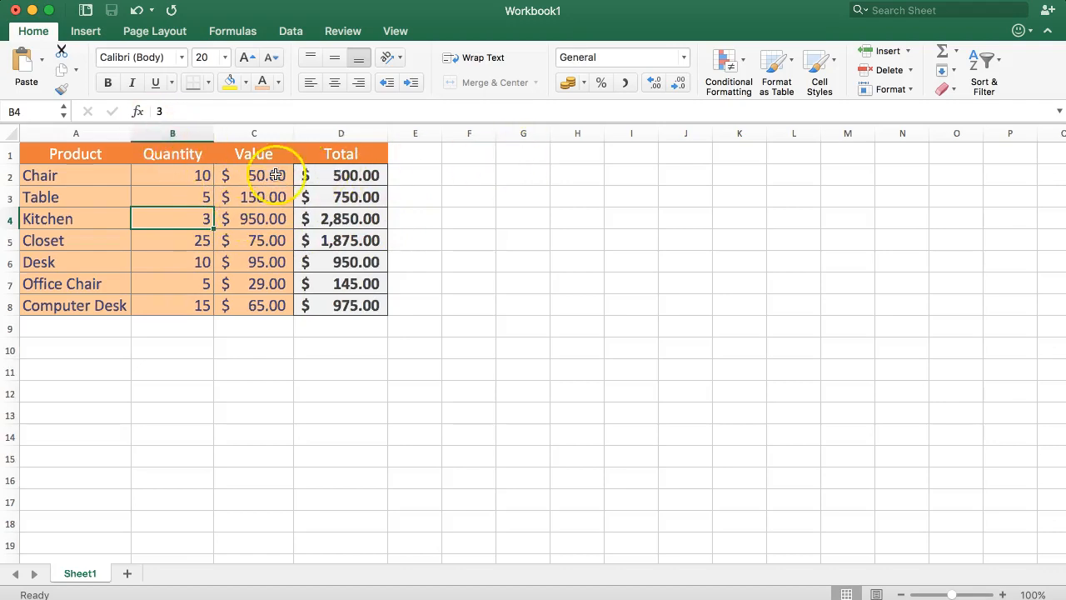
Step: Apply the uncircled check mark, exclamation mark and X icon set as conditional formatting to the Quantity cells B2:B8
{"action": "left_click_drag", "start_coordinate": [173, 175], "coordinate": [178, 304]}
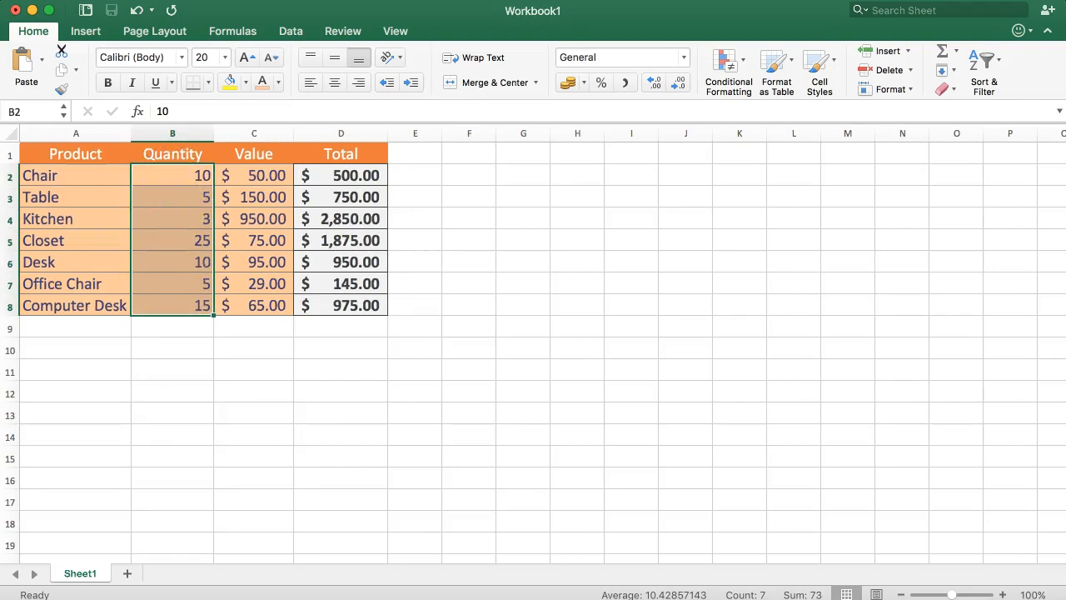
{"action": "left_click", "coordinate": [41, 37]}
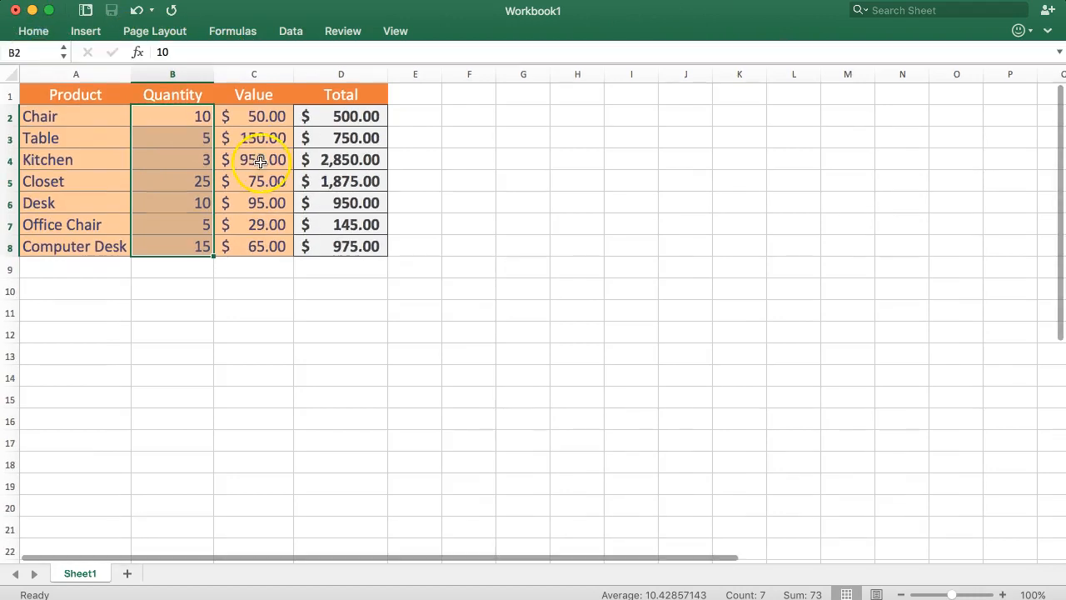
{"action": "left_click", "coordinate": [25, 33]}
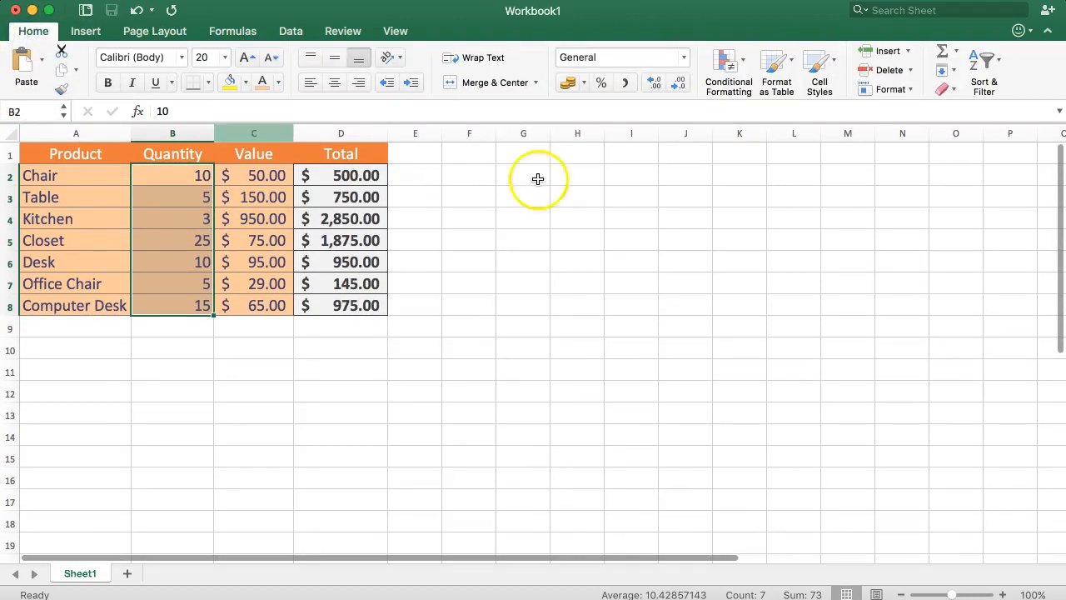
{"action": "left_click", "coordinate": [733, 65]}
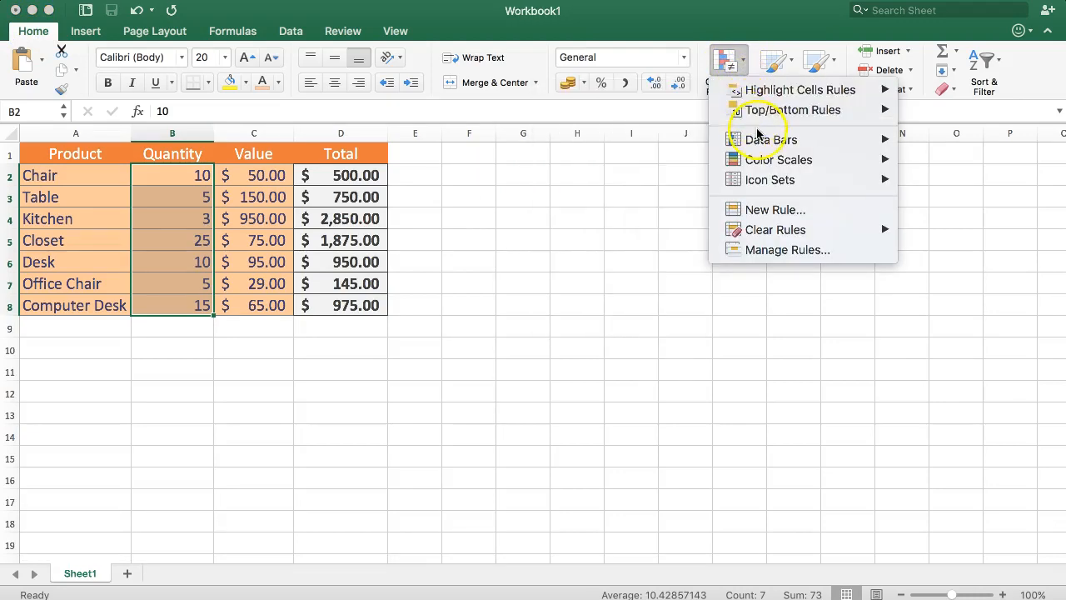
{"action": "mouse_move", "coordinate": [791, 113]}
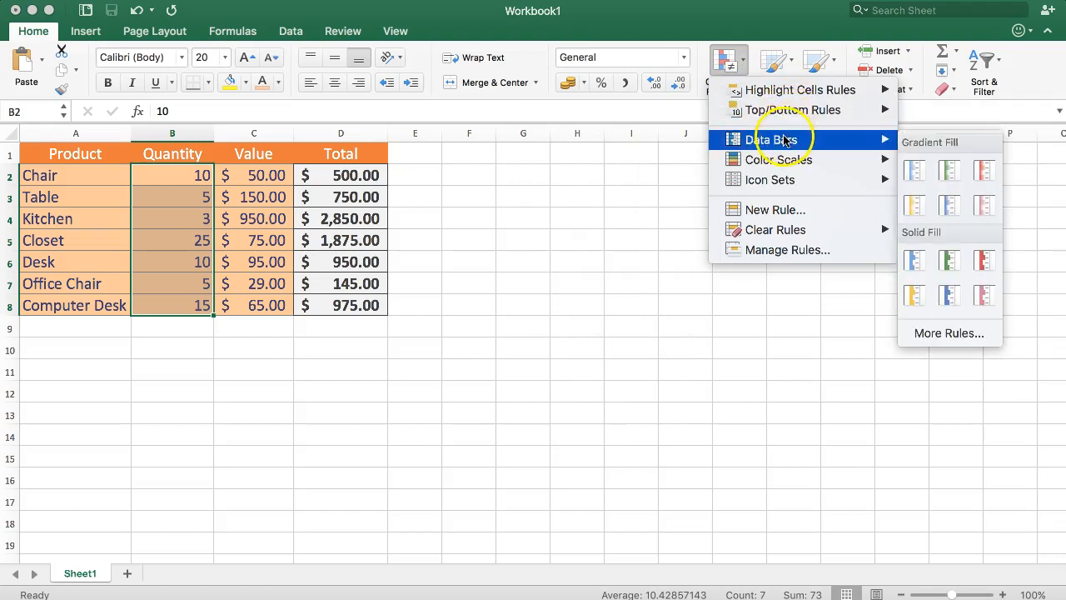
{"action": "mouse_move", "coordinate": [781, 157]}
{"action": "mouse_move", "coordinate": [783, 178]}
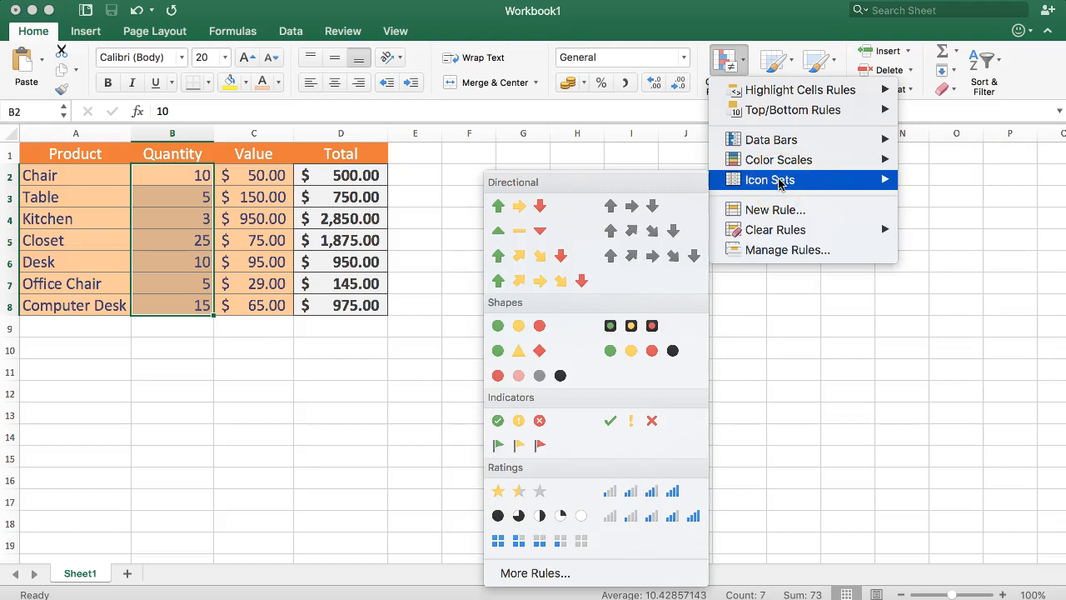
{"action": "left_click", "coordinate": [787, 188]}
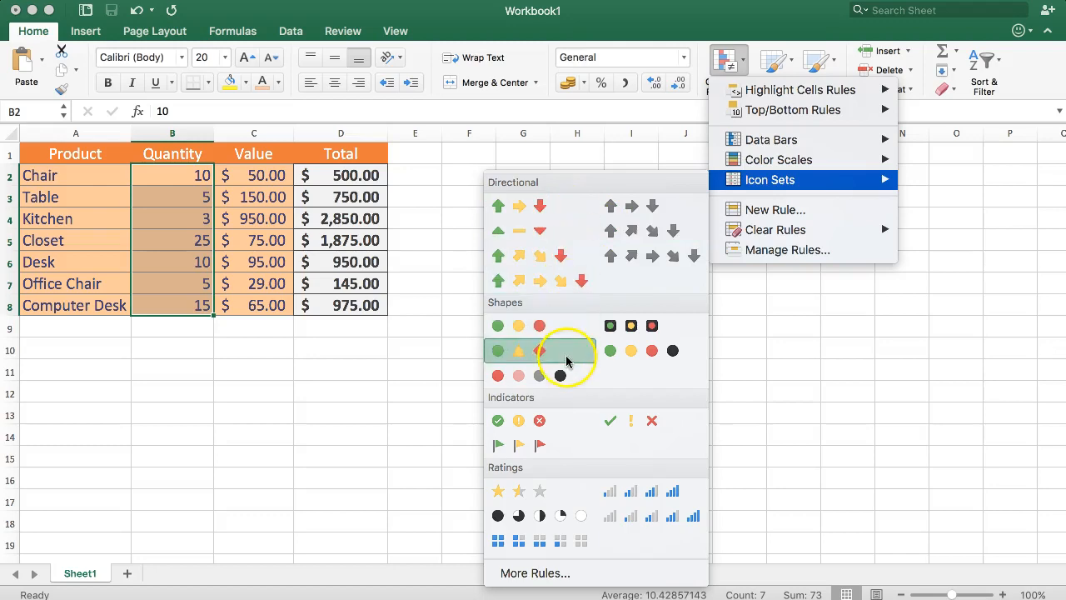
{"action": "left_click", "coordinate": [655, 423]}
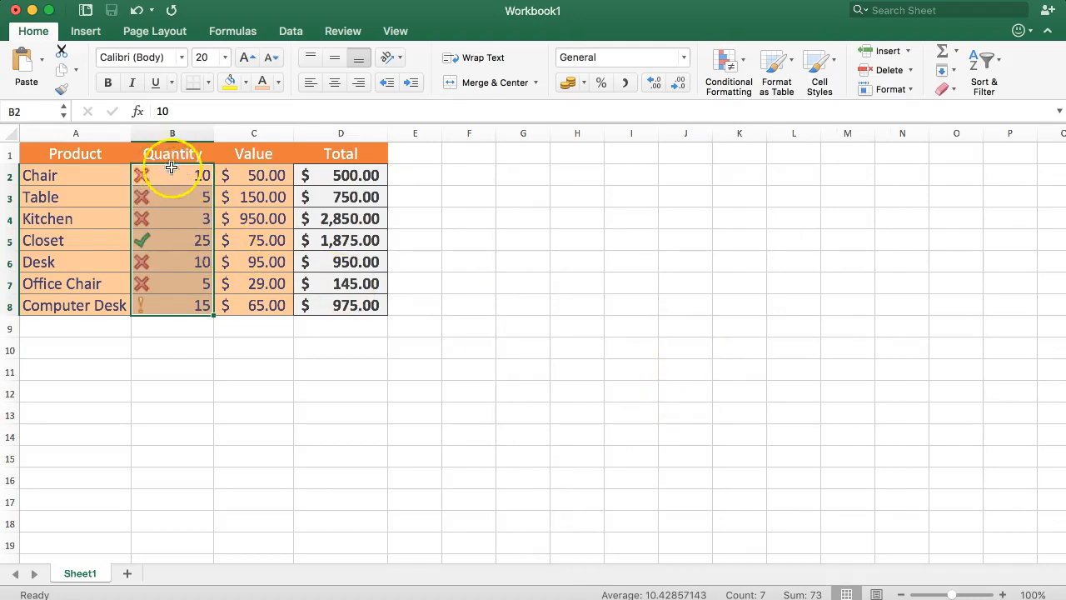
Step: Examine which icon each value in the Quantity column, B2:B8, has been given
{"action": "left_click", "coordinate": [186, 246]}
{"action": "left_click_drag", "start_coordinate": [167, 175], "coordinate": [162, 277]}
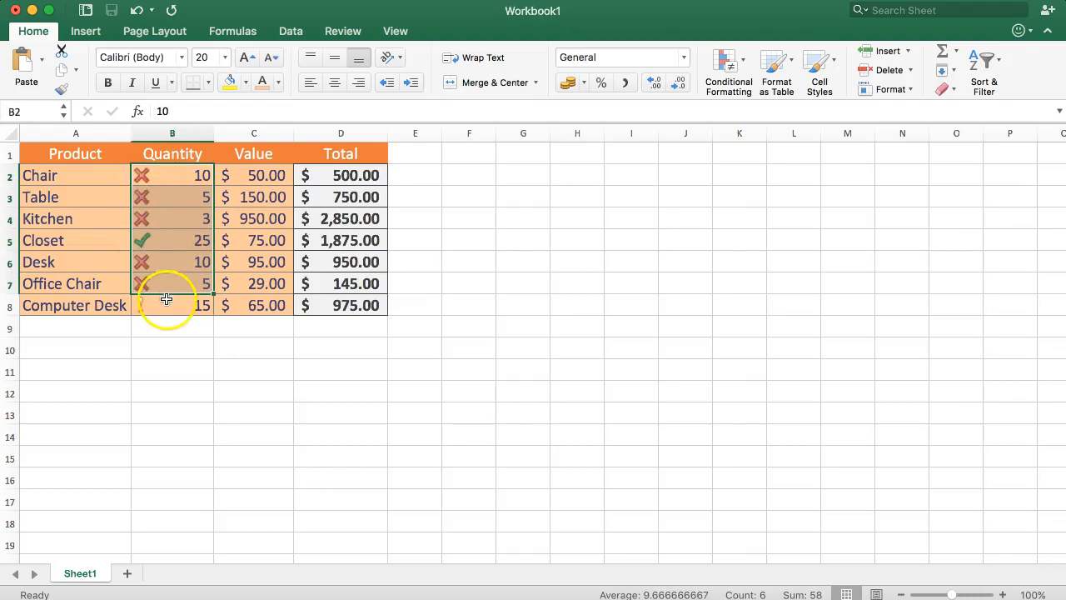
{"action": "left_click", "coordinate": [168, 342]}
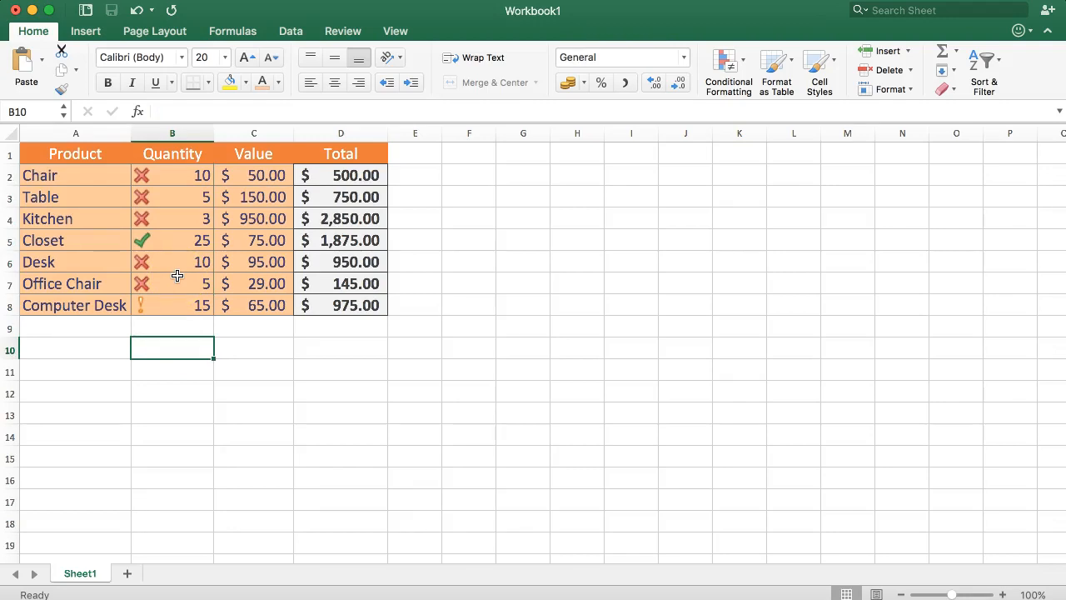
{"action": "left_click_drag", "start_coordinate": [169, 175], "coordinate": [178, 302]}
{"action": "left_click", "coordinate": [183, 312]}
{"action": "left_click", "coordinate": [191, 243]}
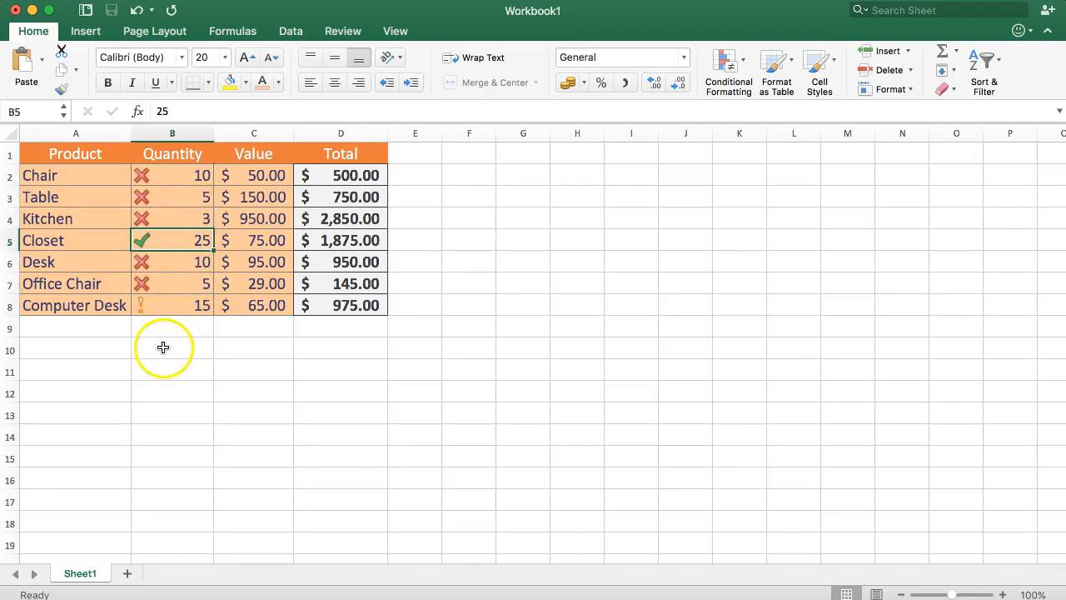
{"action": "left_click_drag", "start_coordinate": [162, 245], "coordinate": [175, 215]}
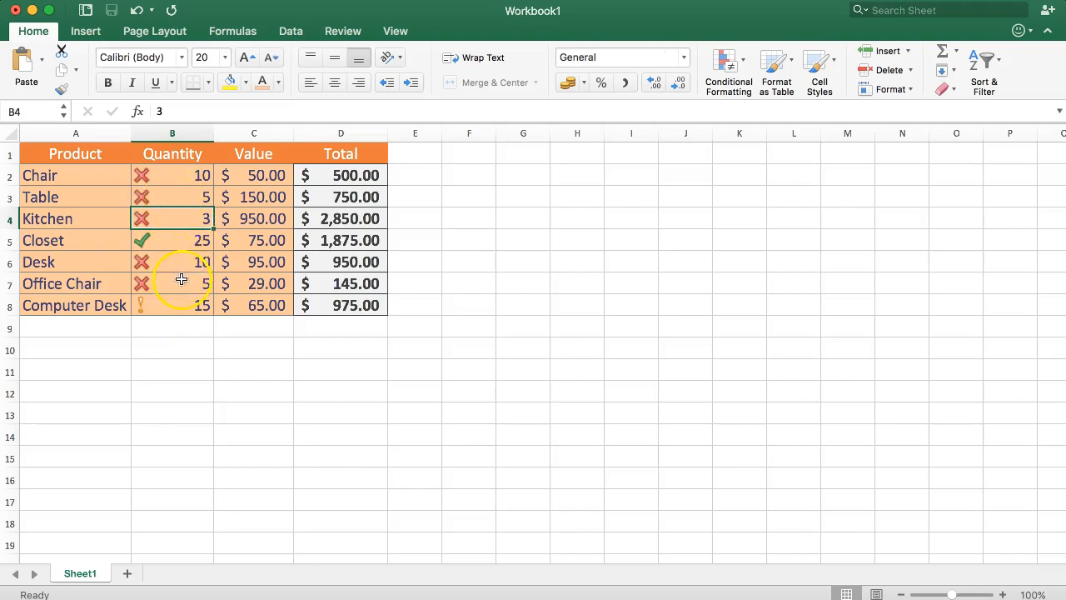
Step: Try Computer Desk quantities of 20 and 10 in cell B8 to test the icon set
{"action": "left_click", "coordinate": [160, 307]}
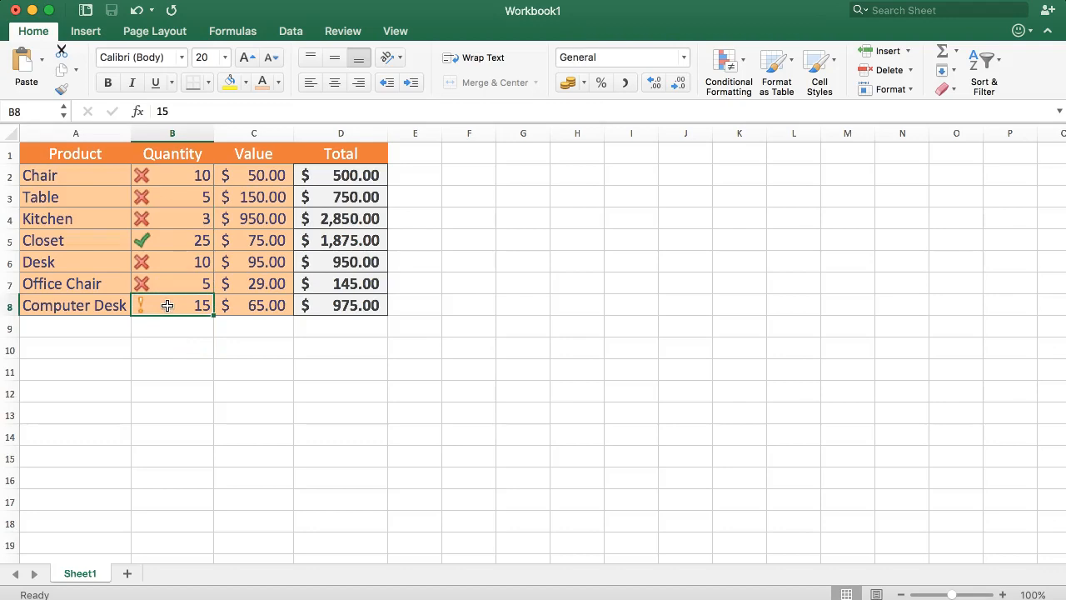
{"action": "left_click", "coordinate": [172, 305]}
{"action": "type", "text": "20"}
{"action": "key", "text": "Return"}
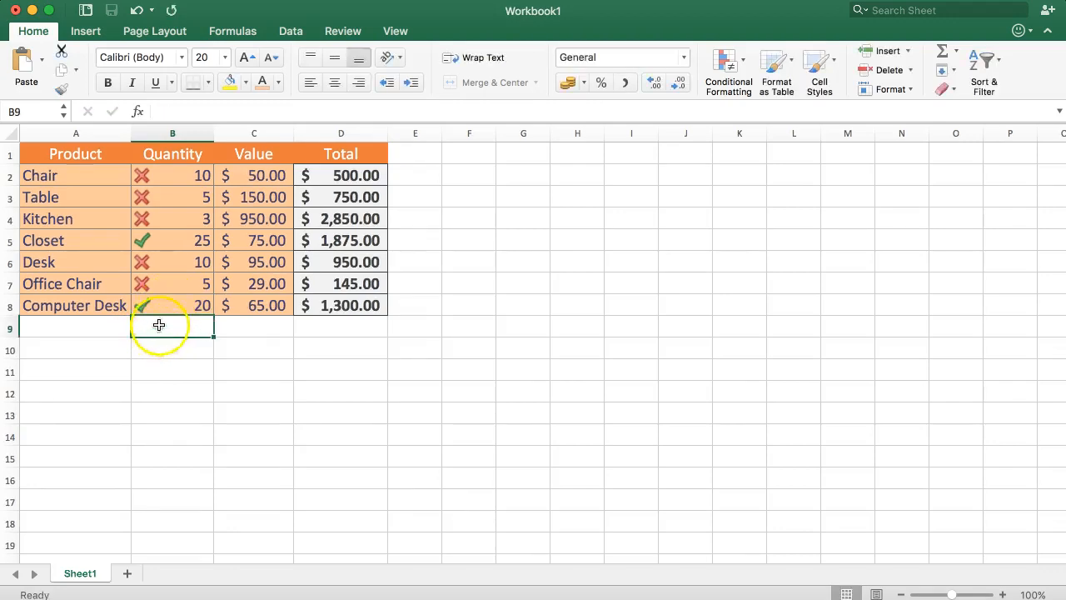
{"action": "left_click", "coordinate": [145, 296]}
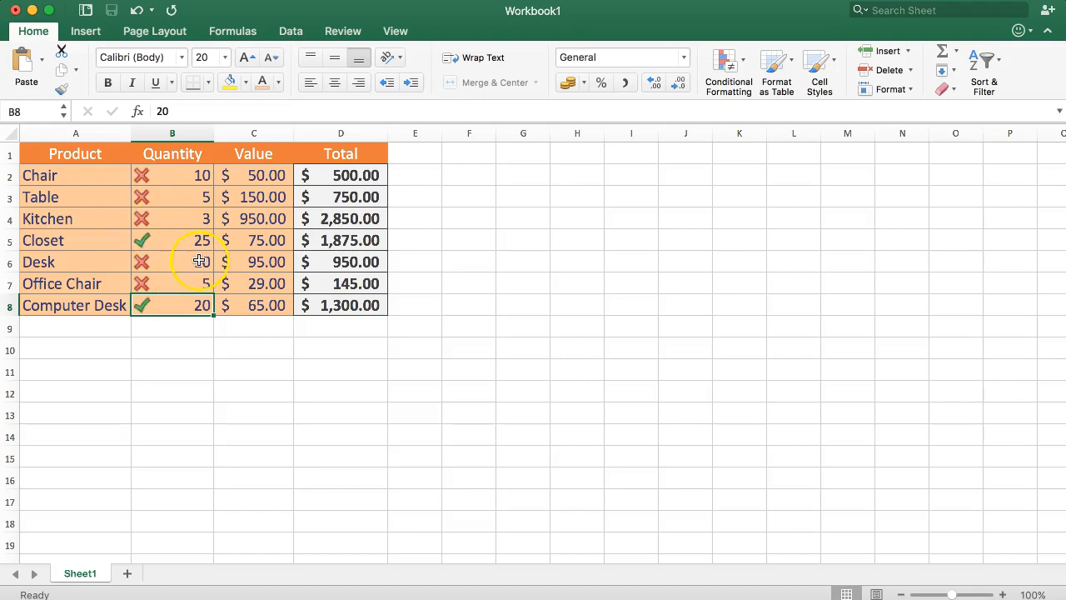
{"action": "type", "text": "10"}
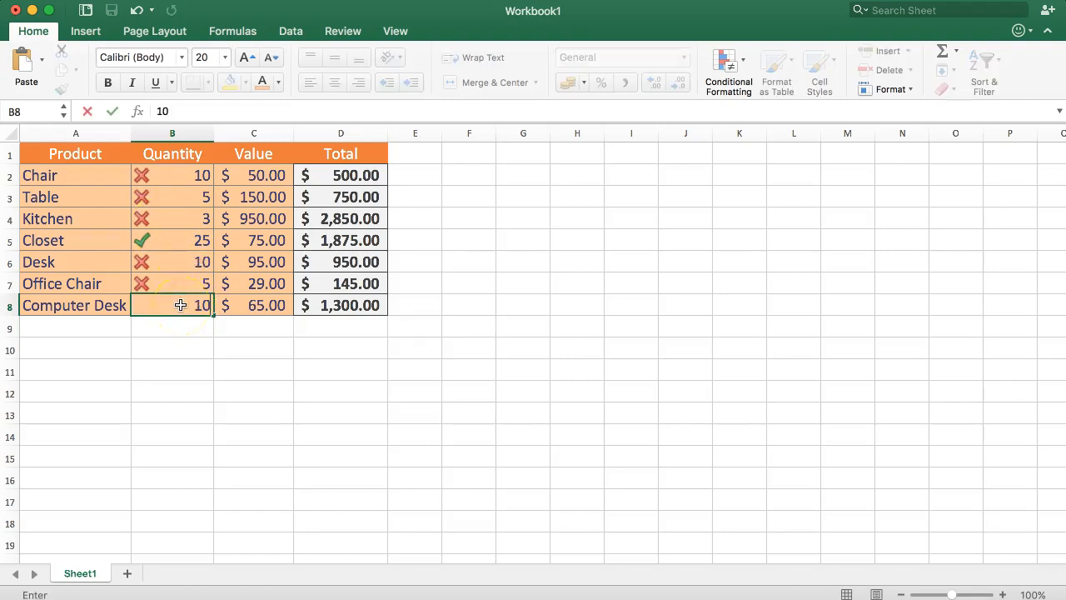
{"action": "key", "text": "Return"}
Step: Set the Computer Desk quantity in cell B8 to 13
{"action": "left_click", "coordinate": [194, 305]}
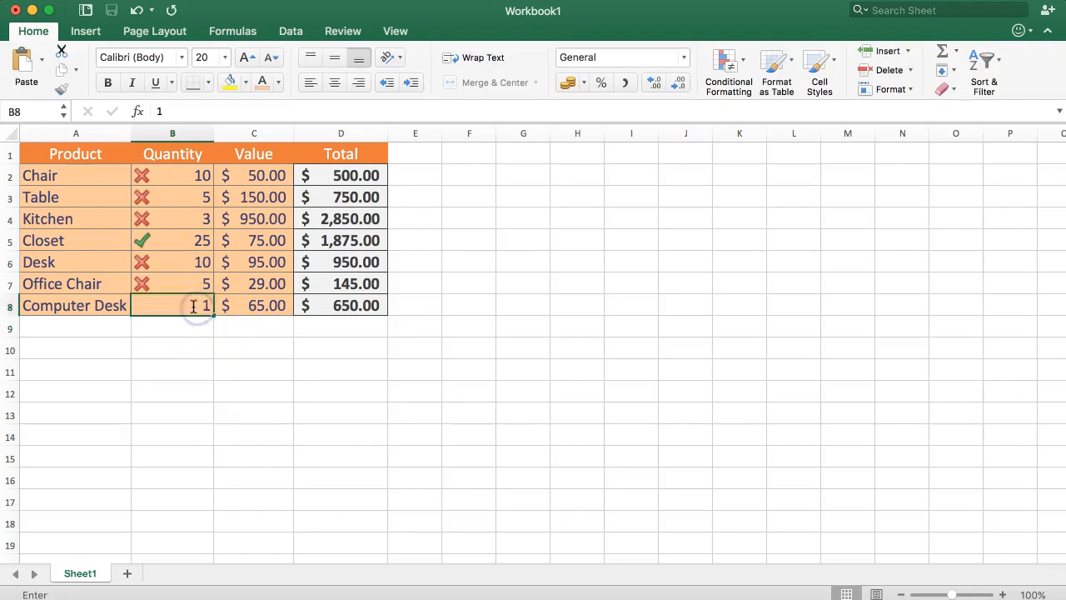
{"action": "type", "text": "13"}
{"action": "key", "text": "Return"}
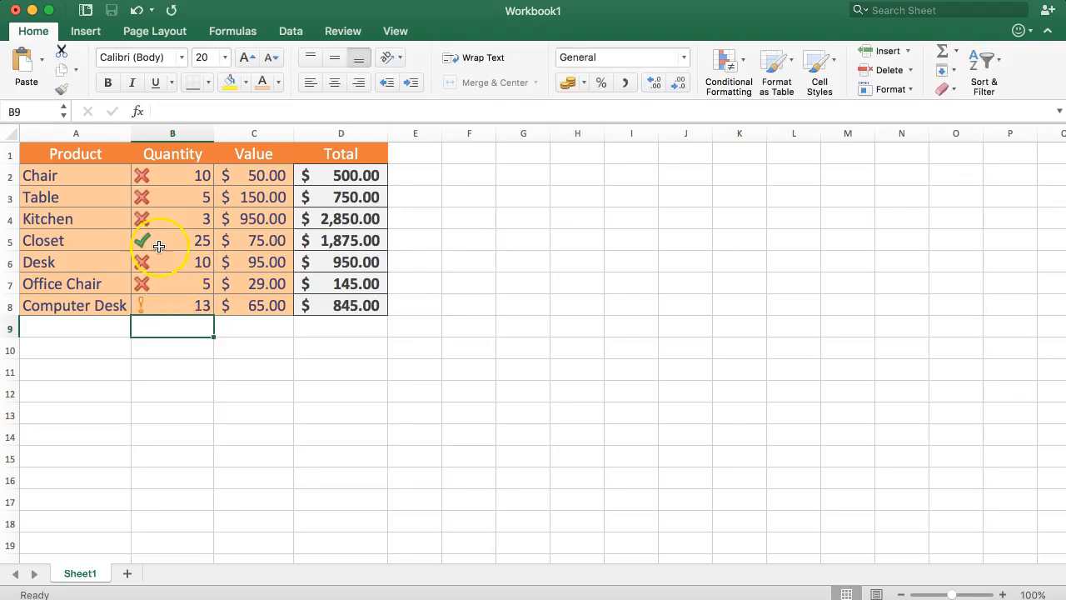
Step: Review the product rows and compare each product's quantity with its icon, including Chair, Office Chair, Computer Desk and Closet
{"action": "left_click_drag", "start_coordinate": [174, 175], "coordinate": [194, 305]}
{"action": "left_click", "coordinate": [283, 352]}
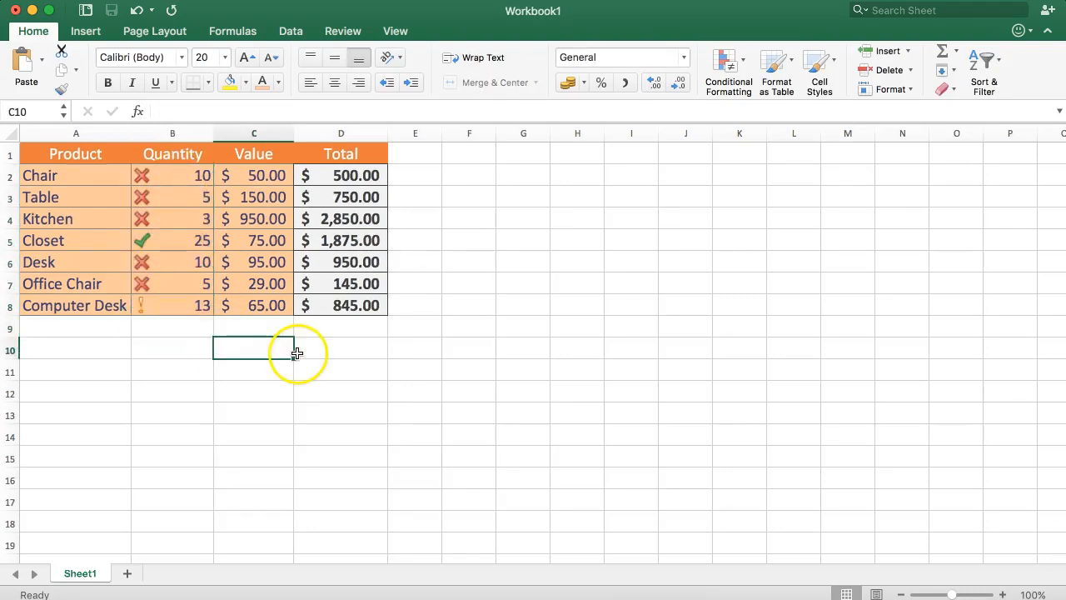
{"action": "left_click_drag", "start_coordinate": [54, 202], "coordinate": [69, 223]}
{"action": "left_click", "coordinate": [65, 264]}
{"action": "left_click", "coordinate": [56, 285]}
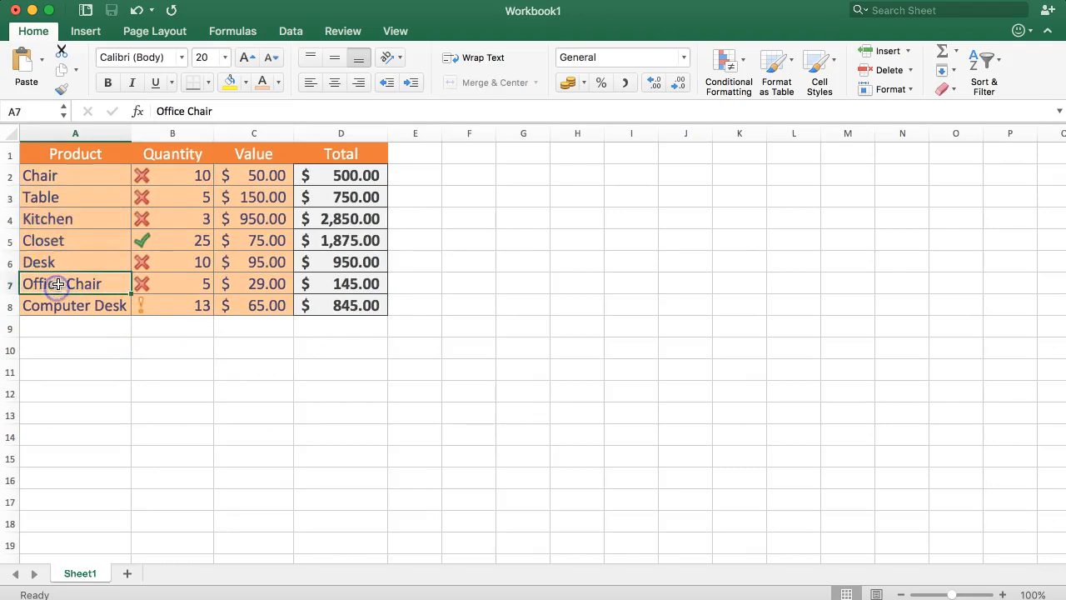
{"action": "left_click", "coordinate": [64, 174]}
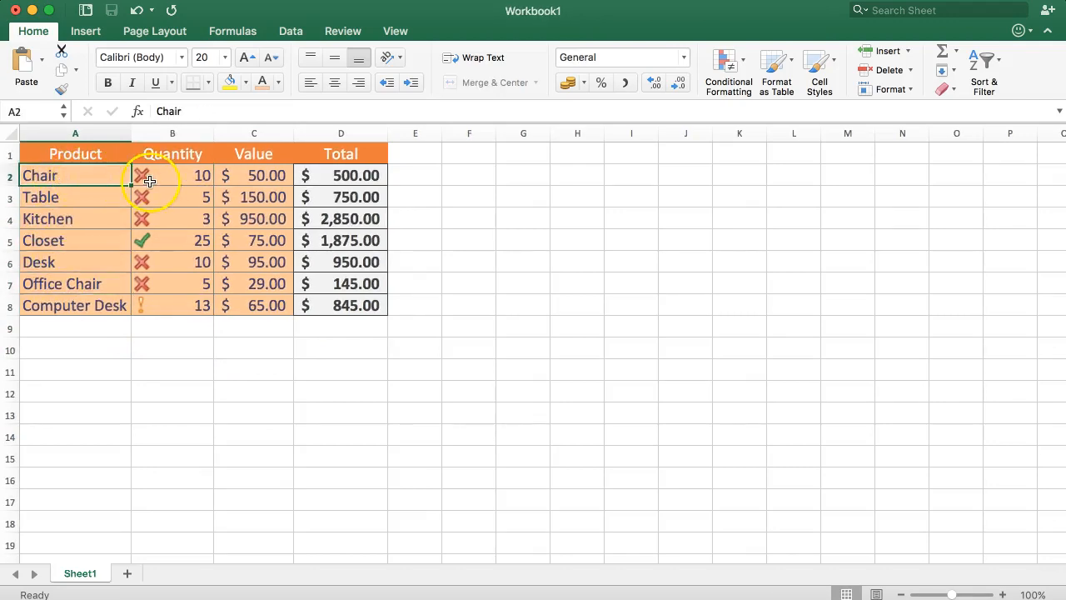
{"action": "left_click_drag", "start_coordinate": [51, 308], "coordinate": [310, 304]}
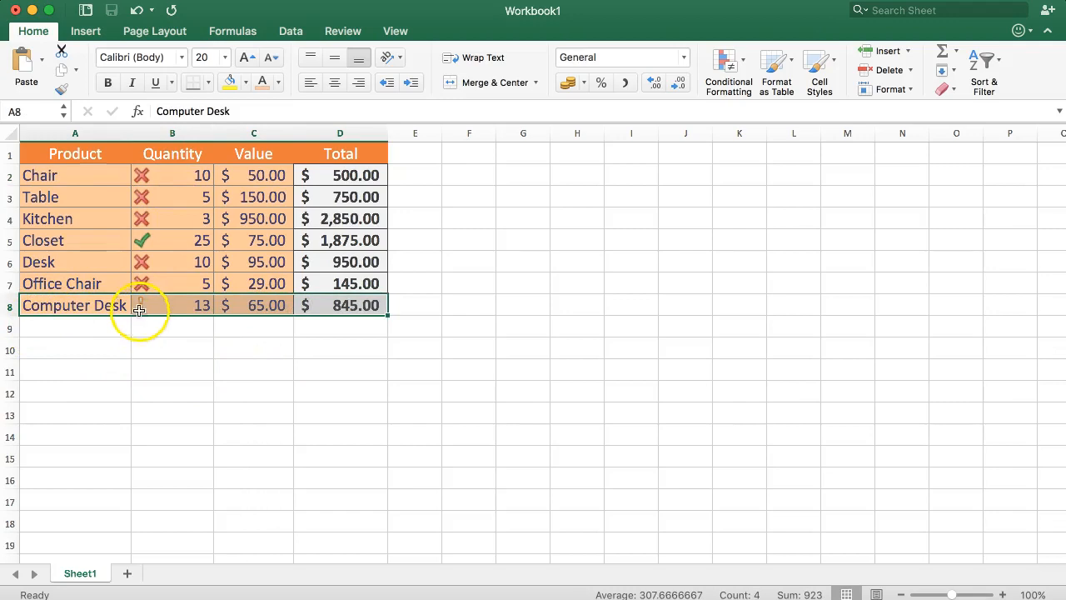
{"action": "left_click_drag", "start_coordinate": [43, 242], "coordinate": [174, 240]}
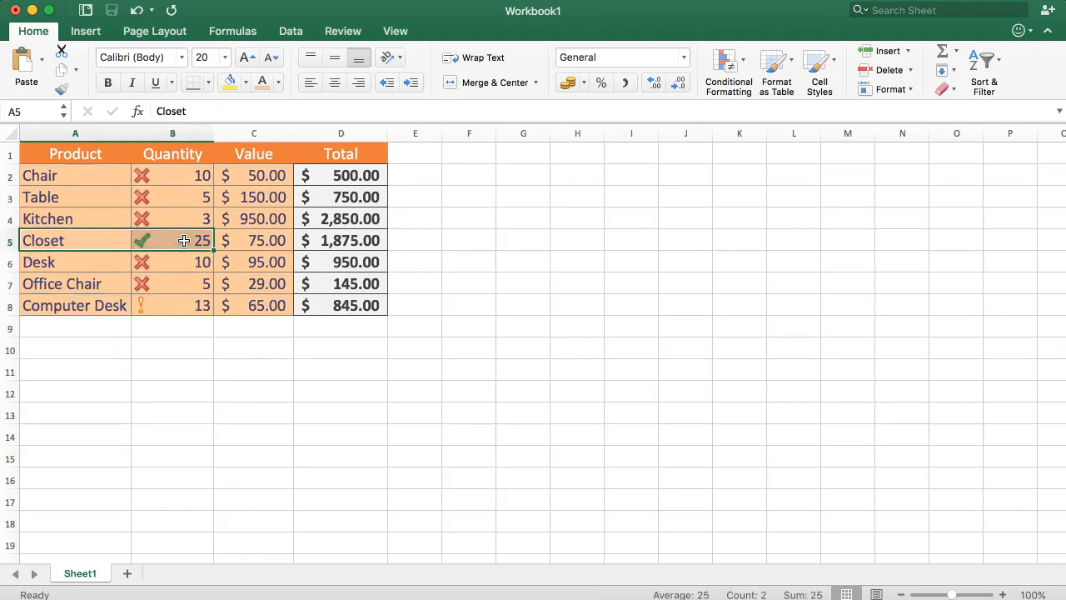
{"action": "left_click", "coordinate": [413, 260]}
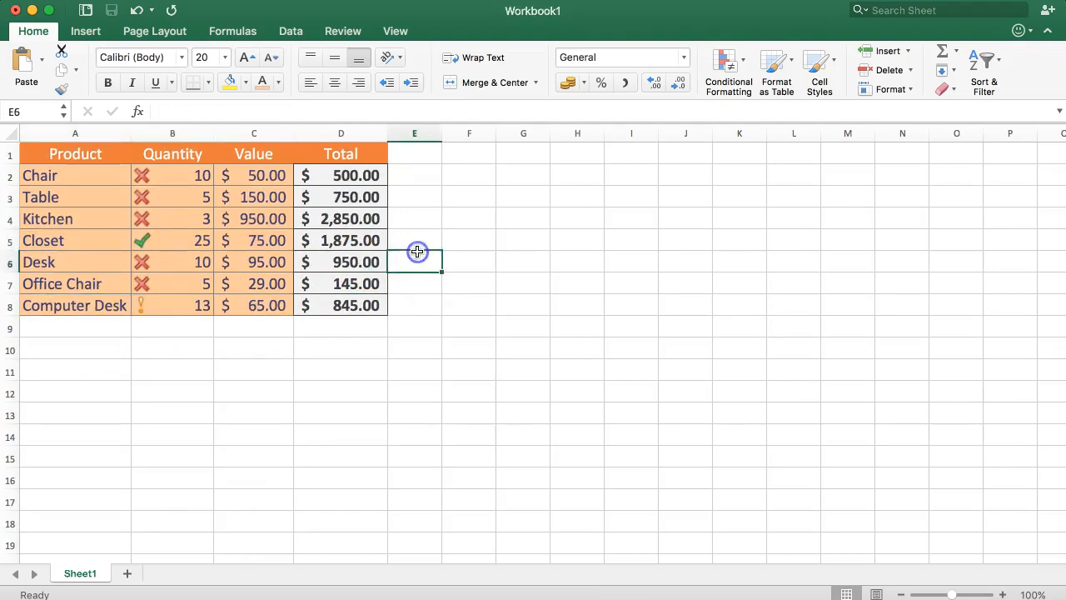